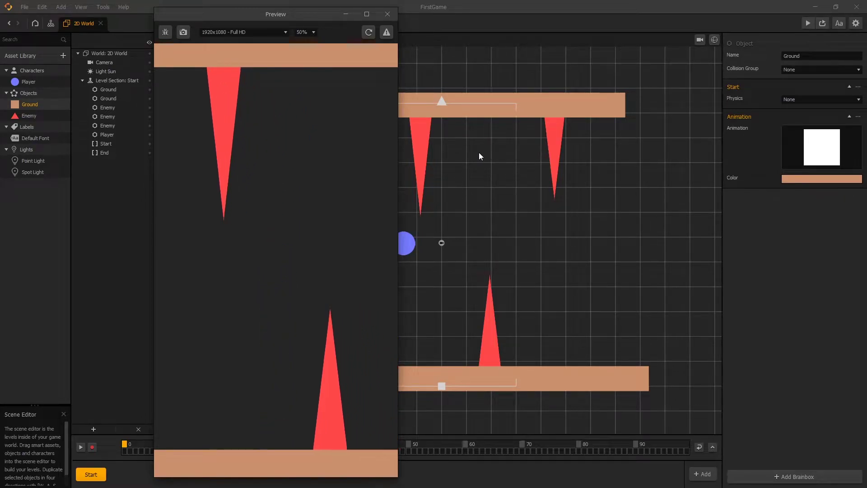
Reload the running game preview, then close it to return to the spike-and-ground level
left_click(369, 40)
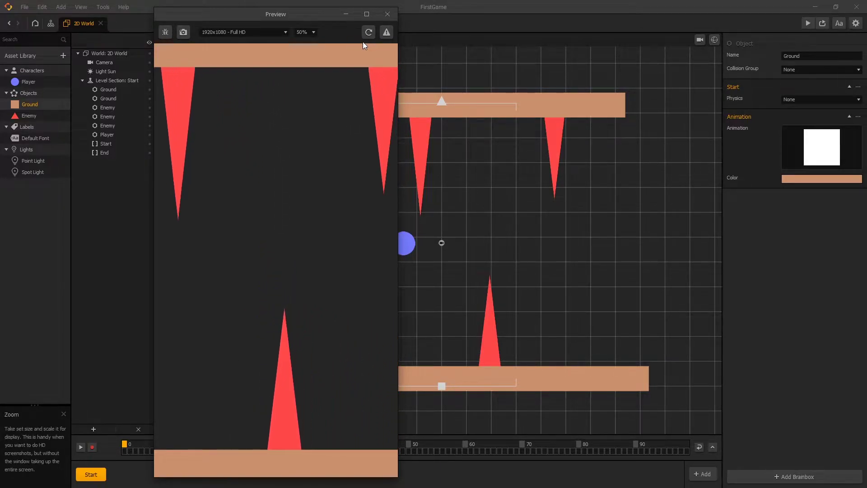
key("Escape")
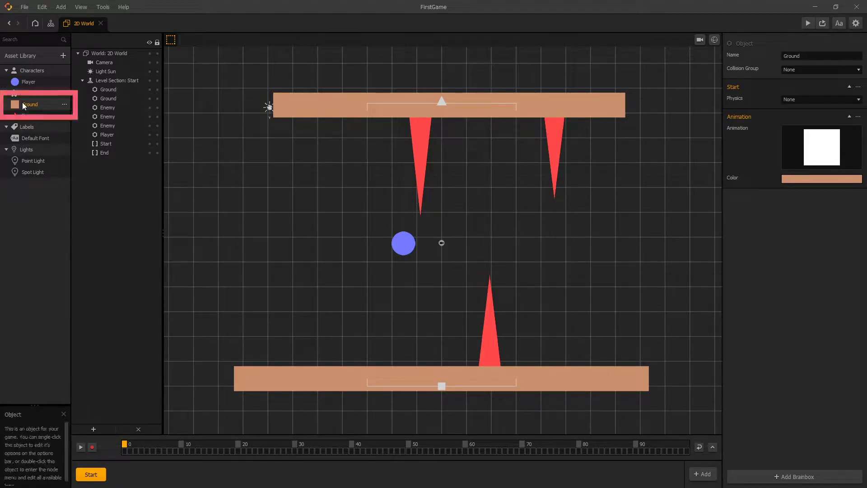
Set the Ground's Physics to Static, then select Enemy and set its Physics to Static too
left_click(822, 97)
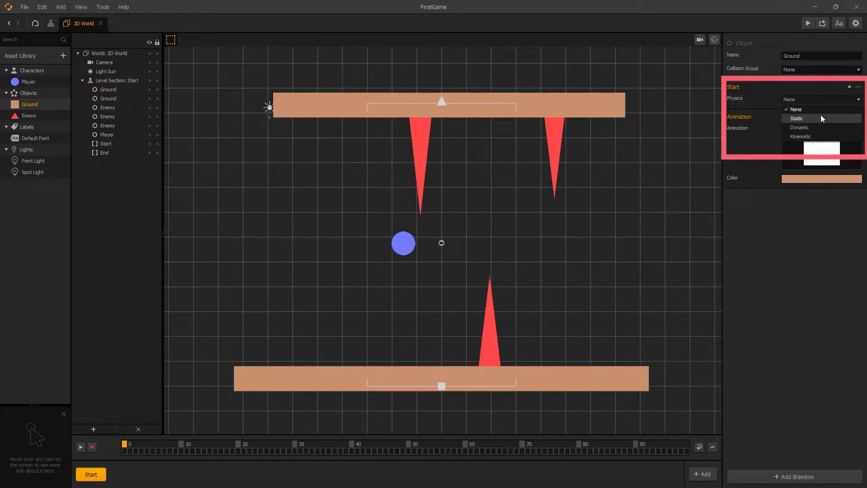
left_click(821, 117)
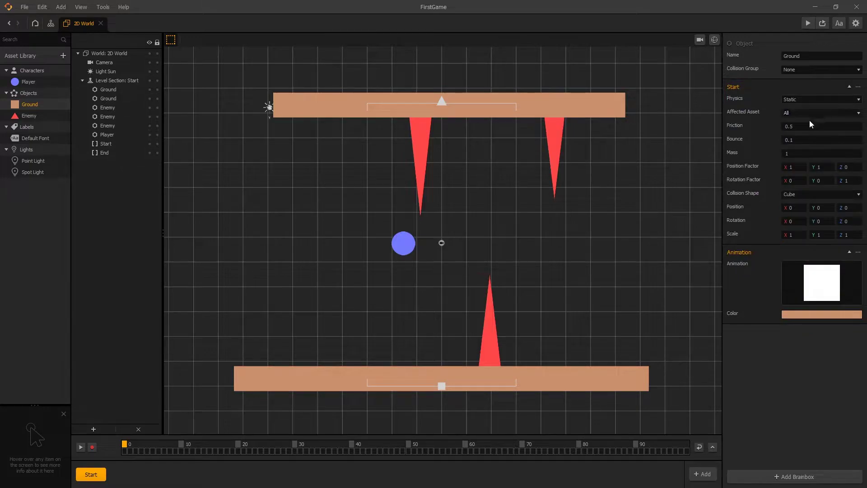
left_click(39, 116)
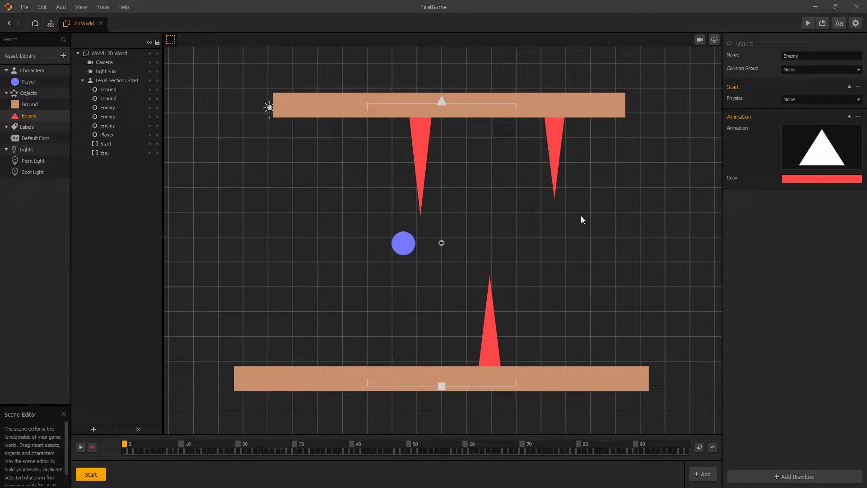
left_click(823, 100)
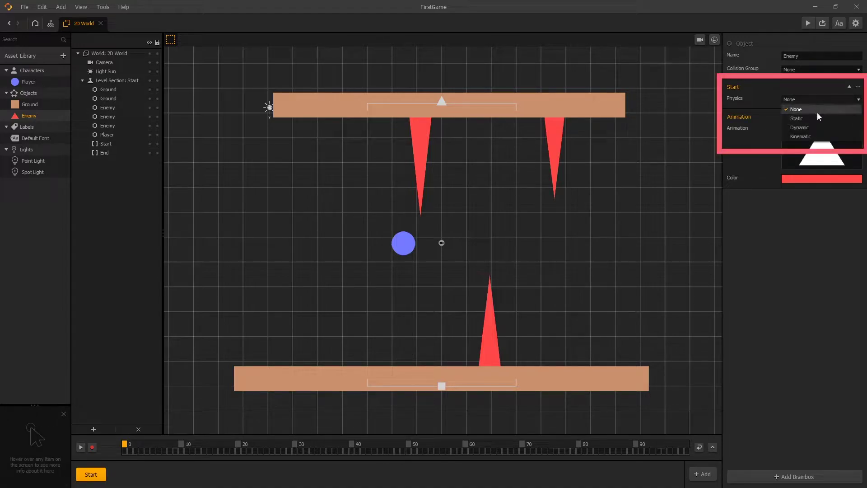
left_click(814, 119)
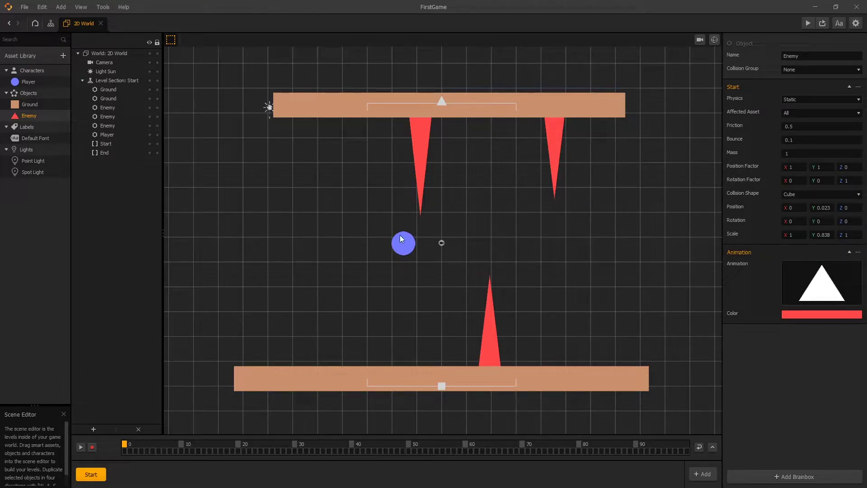
left_click(807, 23)
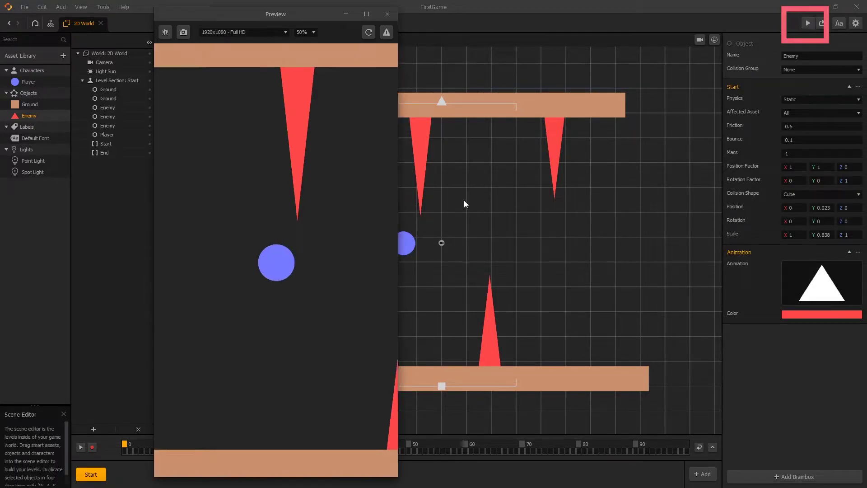
left_click(388, 14)
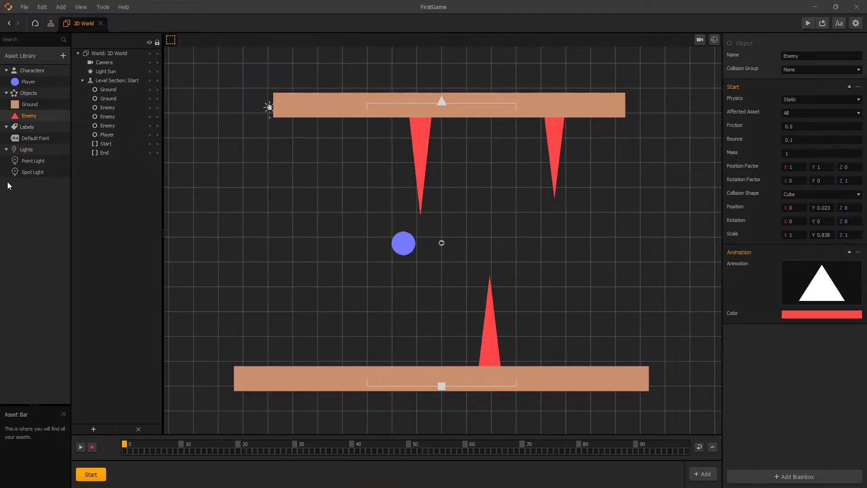
Open the Player's node map and add a Jump node from the Movement category
double_click(31, 82)
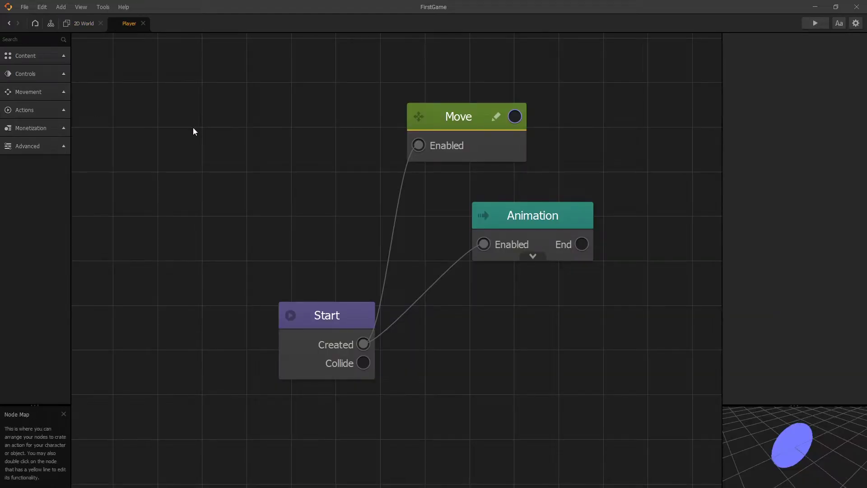
mouse_move(418, 198)
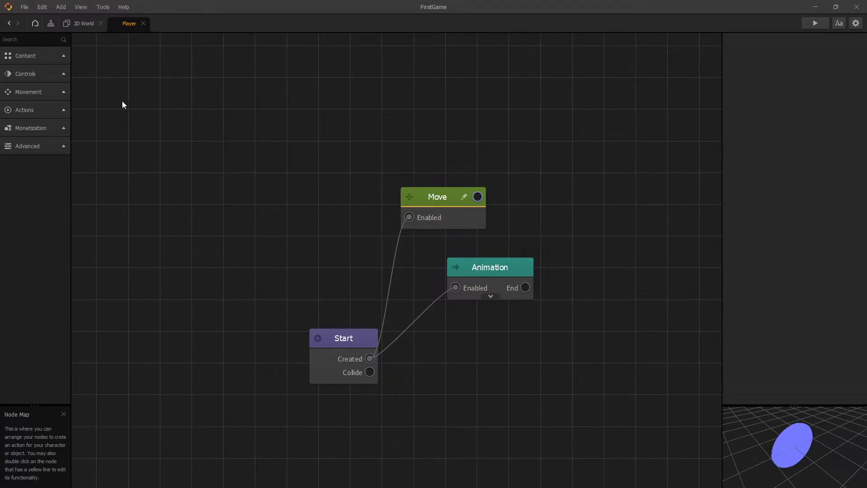
left_click(48, 91)
mouse_move(24, 111)
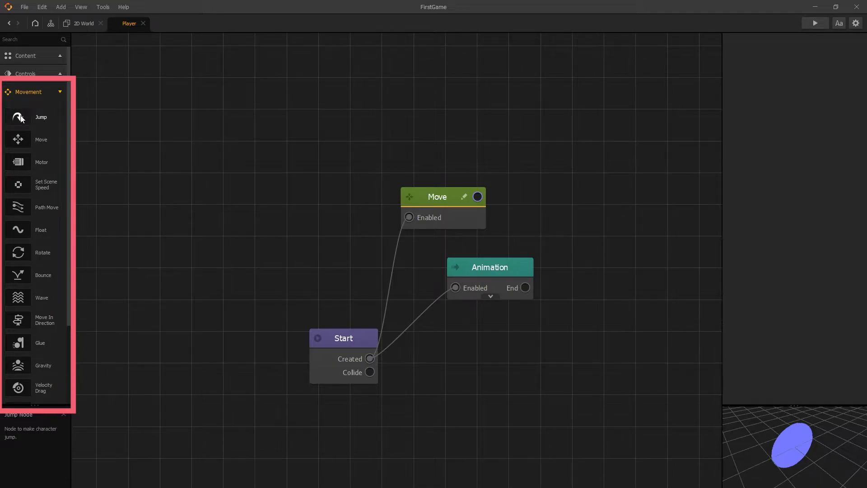
mouse_move(10, 121)
left_mouse_down()
mouse_move(347, 119)
mouse_move(351, 109)
mouse_move(393, 102)
left_mouse_up()
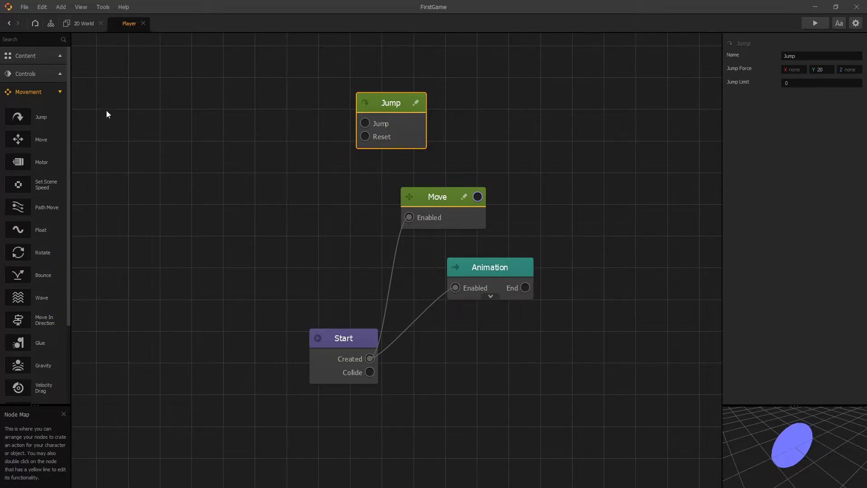
Add a UI Button node, wiring Start's Created to its Enabled and its press to Jump
left_click(59, 94)
left_click(57, 75)
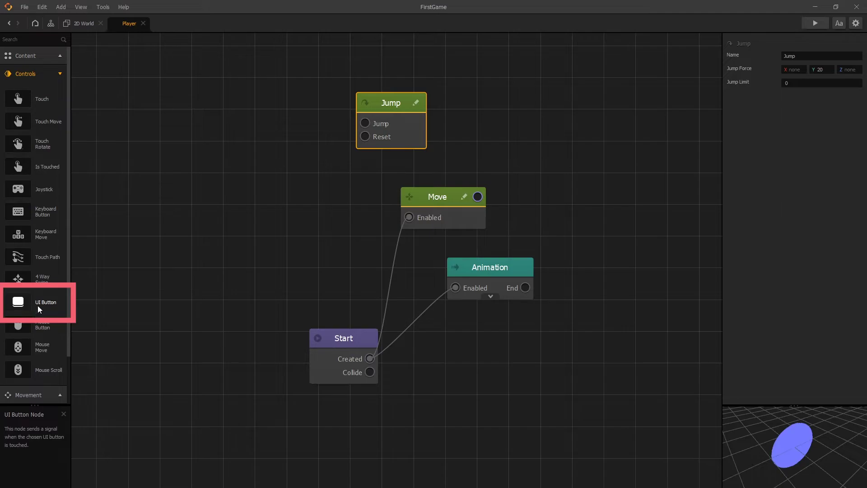
left_click_drag(38, 305, 239, 131)
left_click_drag(218, 158, 369, 358)
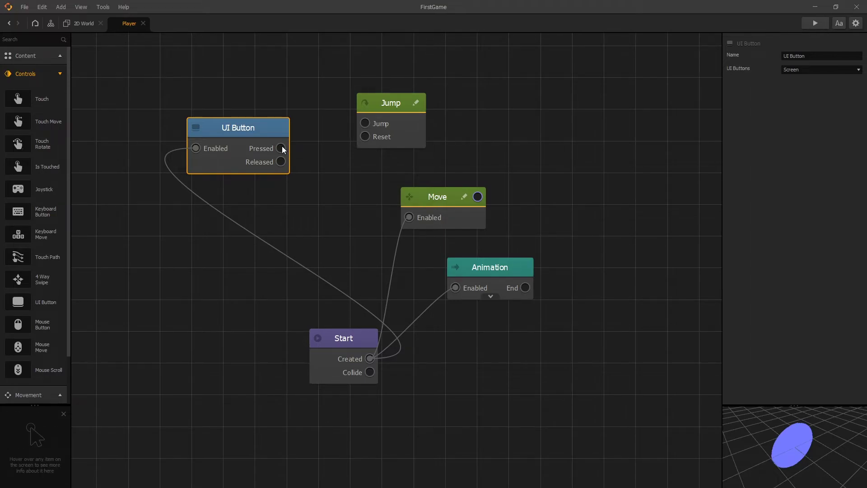
left_click_drag(282, 148, 364, 124)
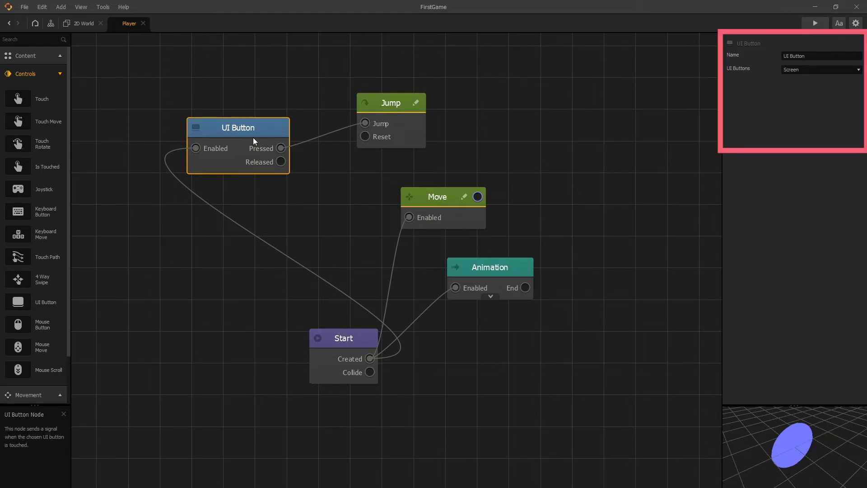
Keep Screen as the UI Button node's button source and triggering UI screen
left_click(806, 71)
left_click(801, 81)
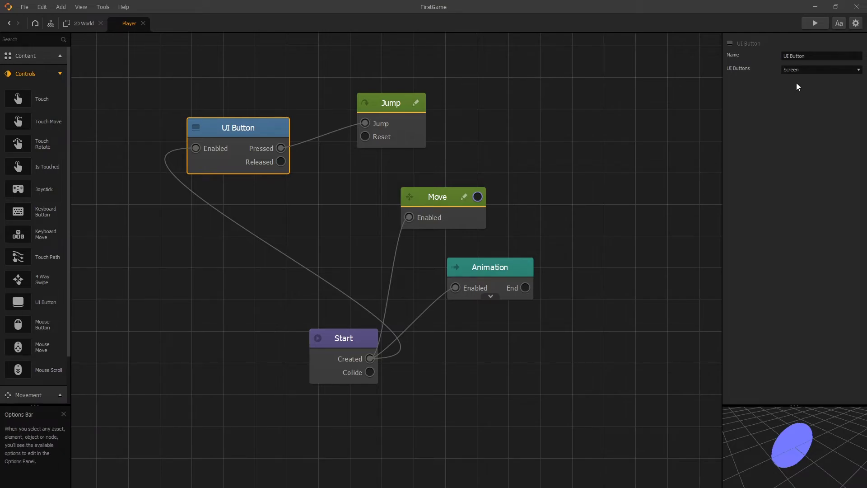
left_click(800, 71)
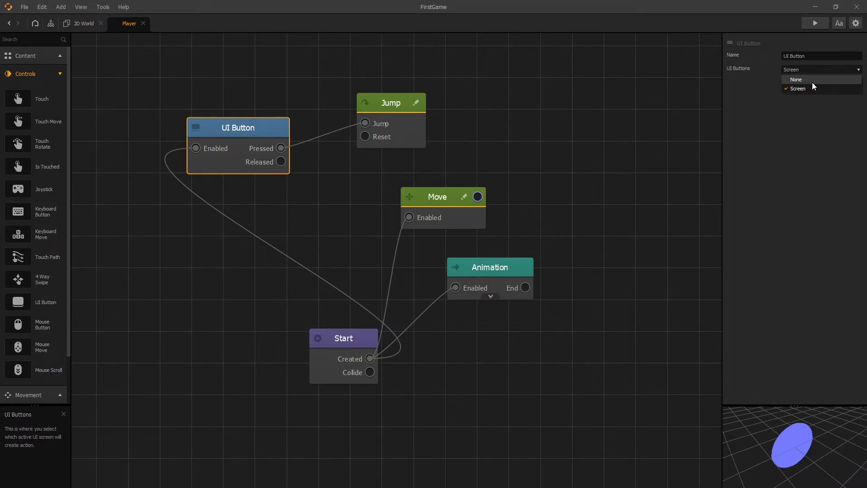
left_click(803, 88)
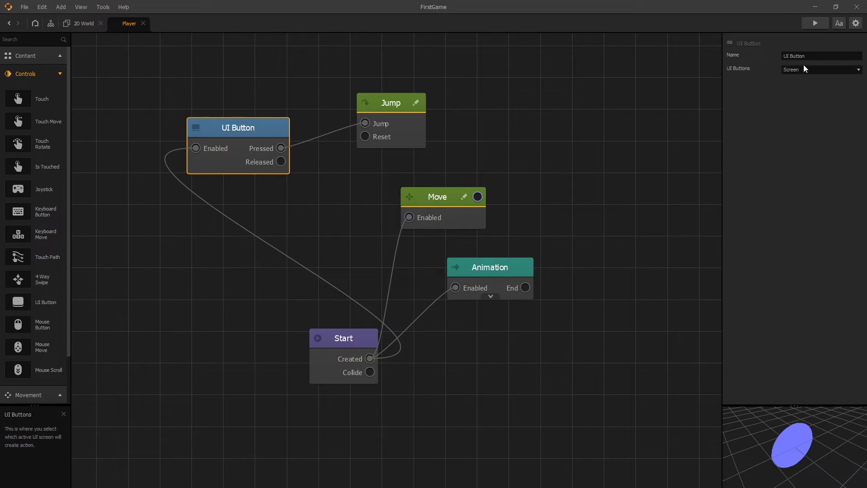
Start a test run and tap the game screen to make the ball jump
left_click(816, 24)
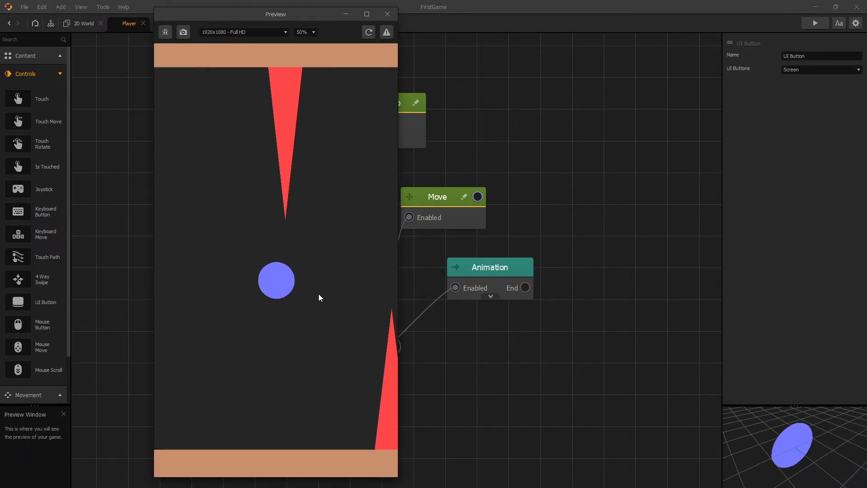
left_click(322, 297)
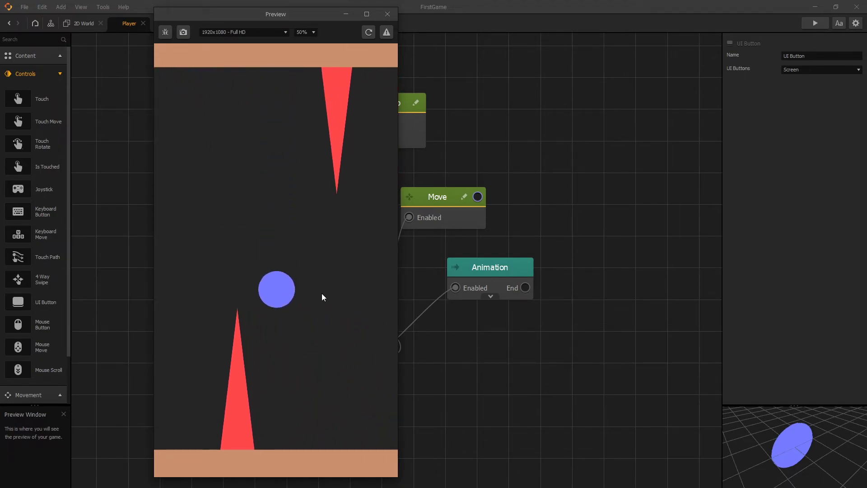
left_click(321, 294)
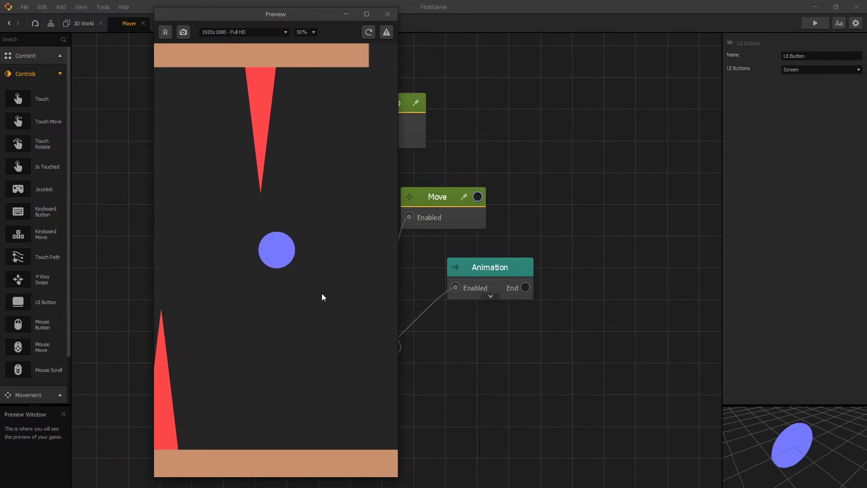
left_click(320, 239)
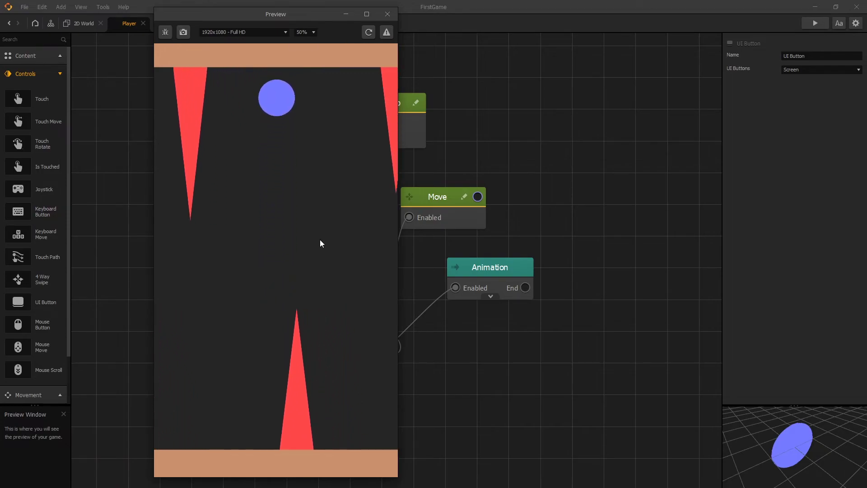
left_click(319, 240)
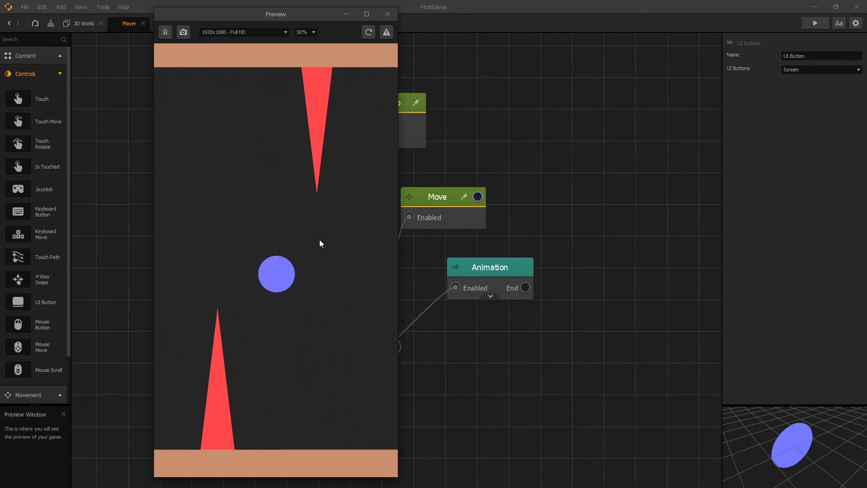
left_click(319, 240)
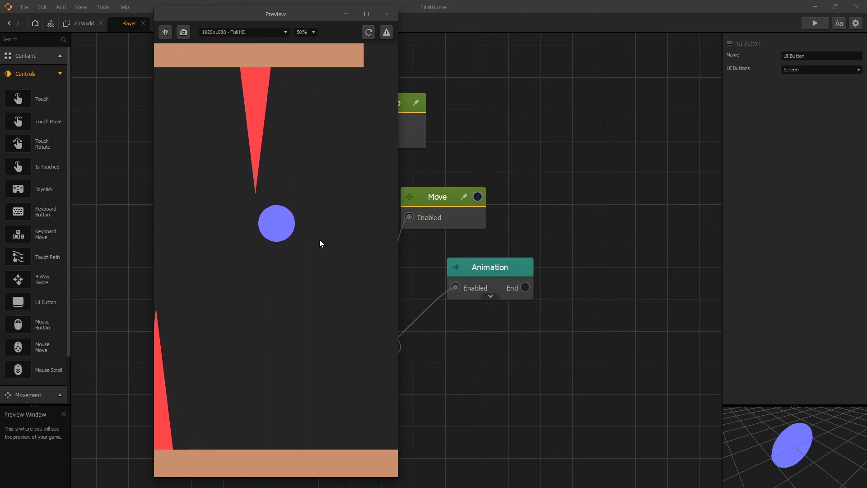
Keep tapping so the ball jumps over the remaining red spikes
left_click(366, 33)
left_click(299, 272)
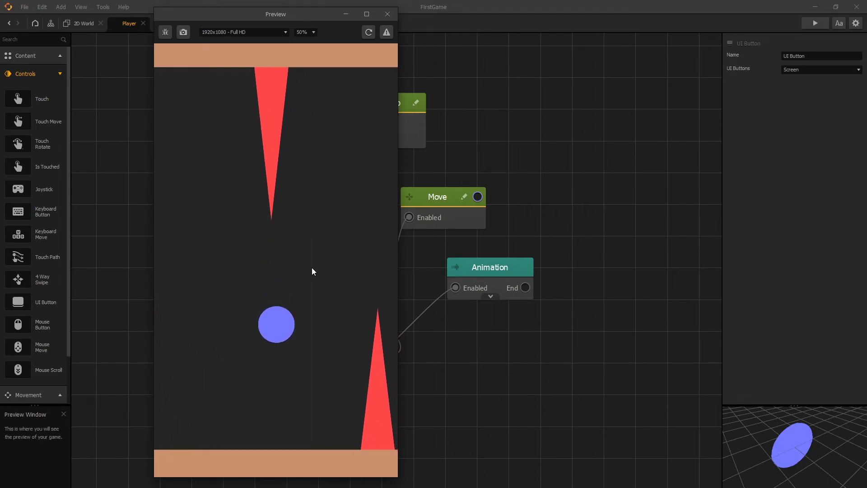
left_click(324, 268)
left_click(329, 261)
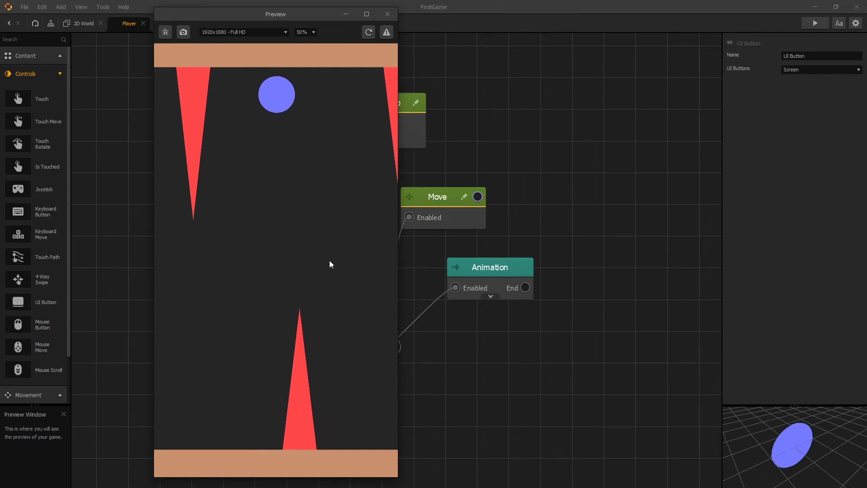
left_click(329, 260)
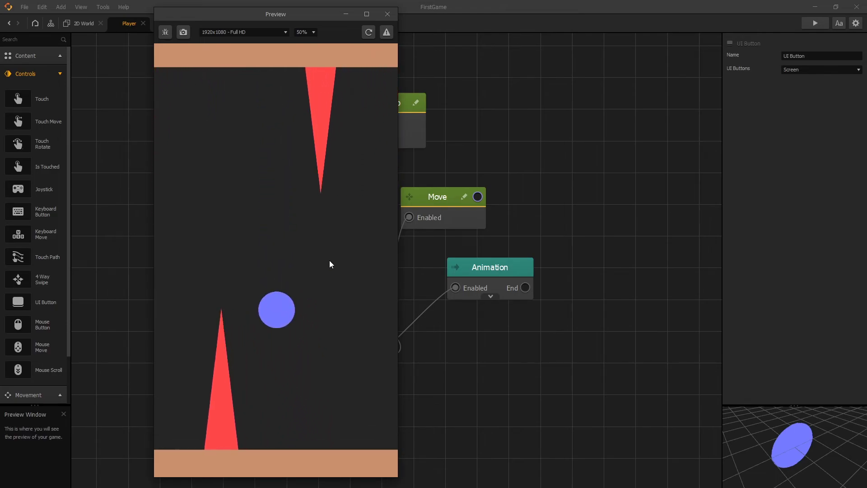
left_click(329, 260)
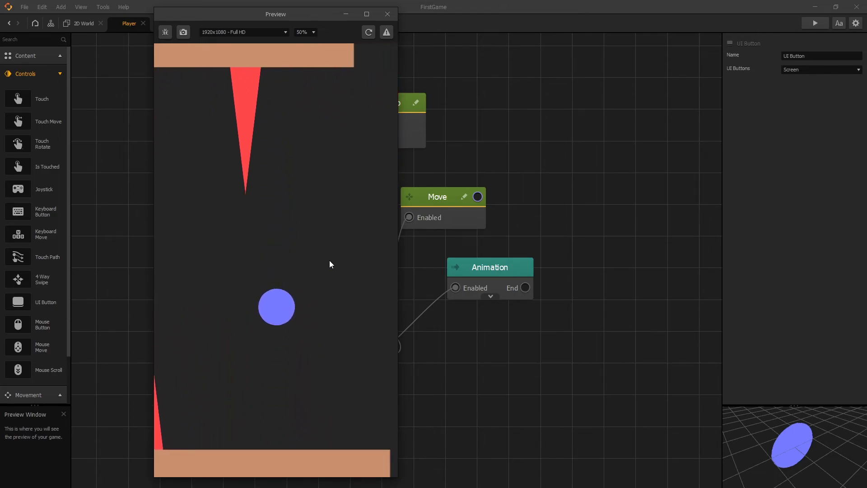
left_click(329, 261)
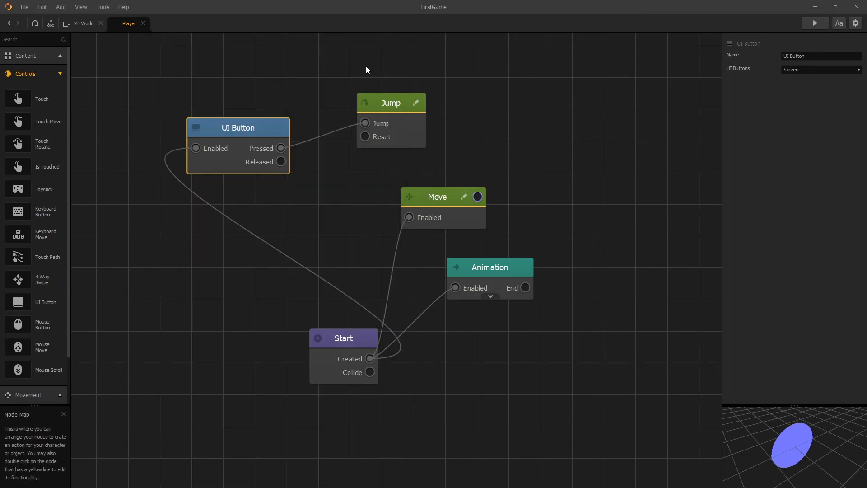
Select the Jump node and edit its Jump Force Y value of 20
left_click(389, 102)
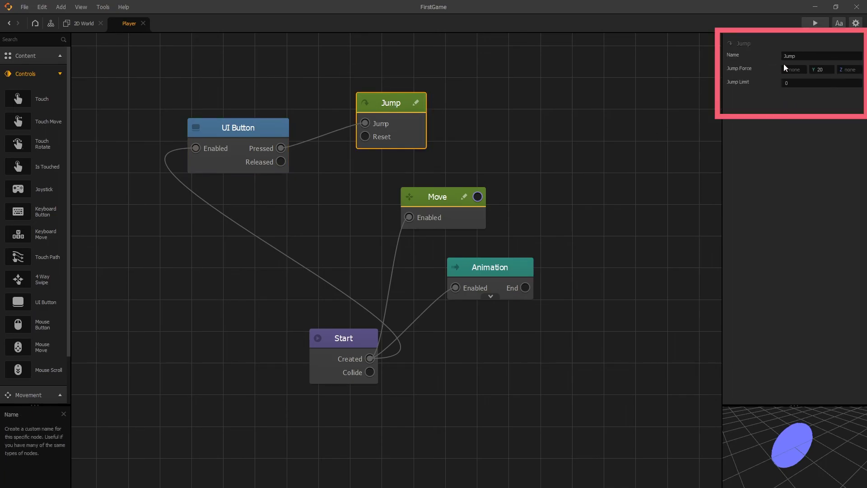
left_click(823, 68)
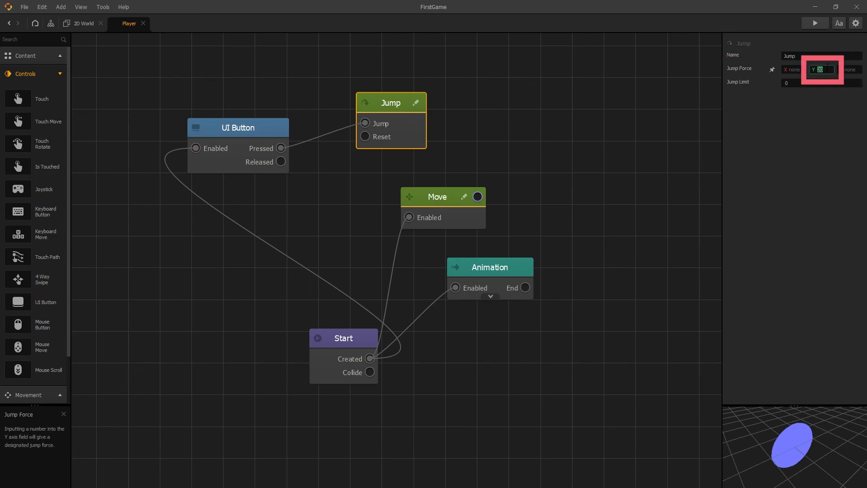